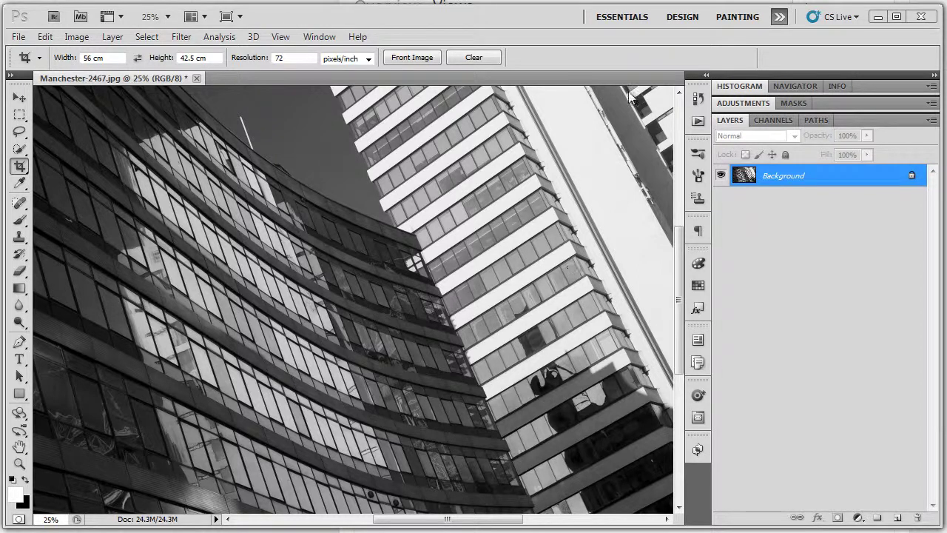
- Duplicate the Background layer into a new layer named Layer 1
left_click_drag(770, 170, 807, 183)
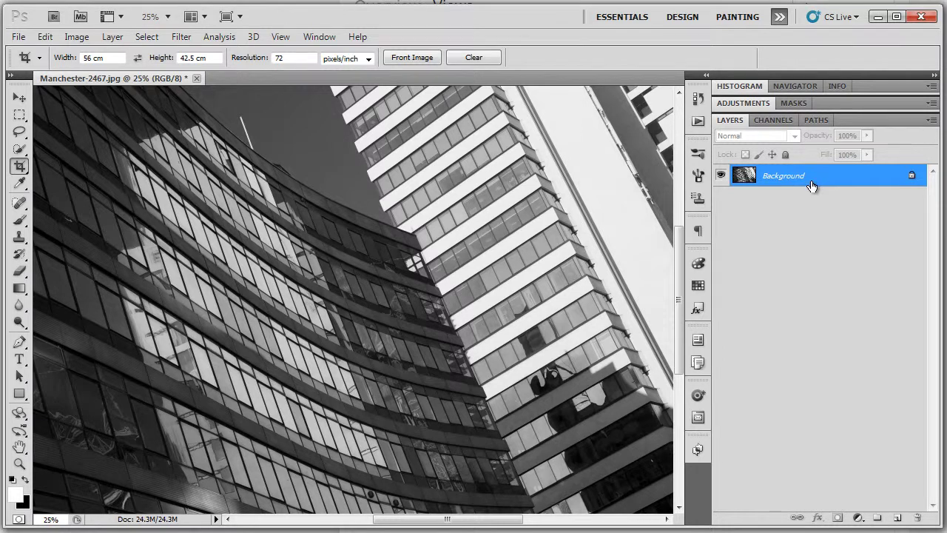
key("ctrl+j")
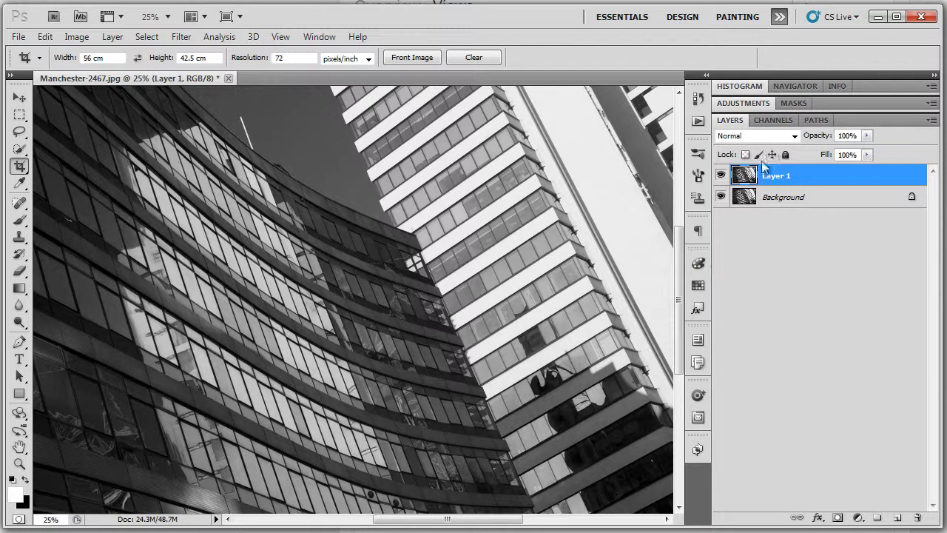
left_click(722, 176)
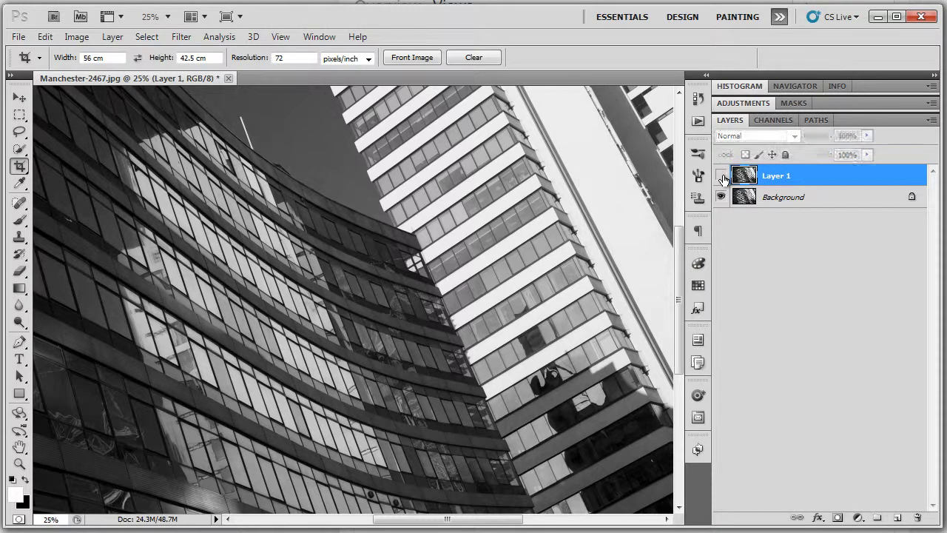
left_click(721, 176)
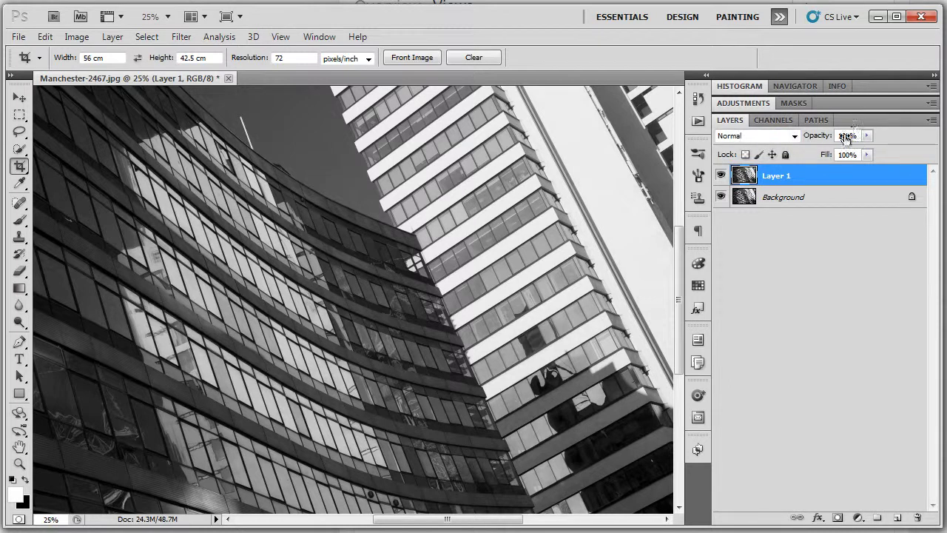
- Set Layer 1's blend mode to Multiply and its opacity to 87%
left_click(794, 137)
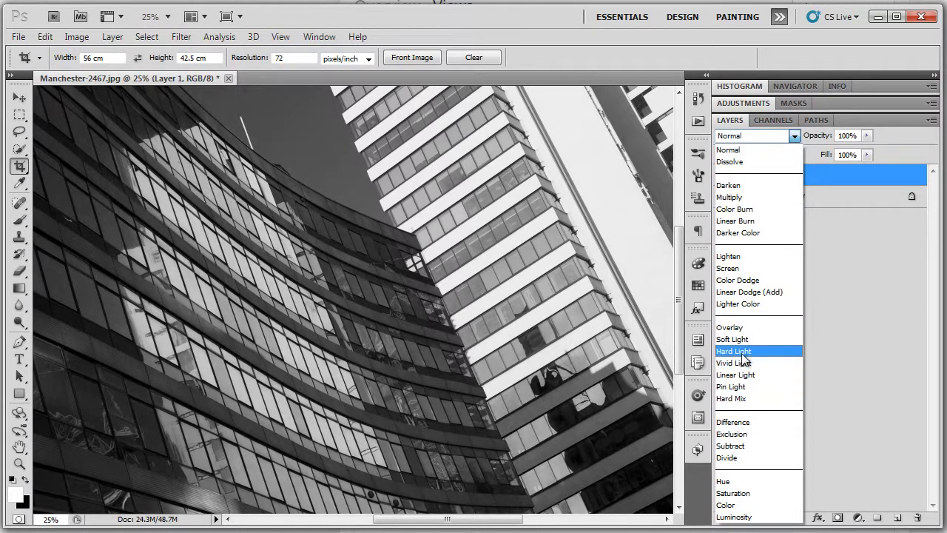
left_click(739, 198)
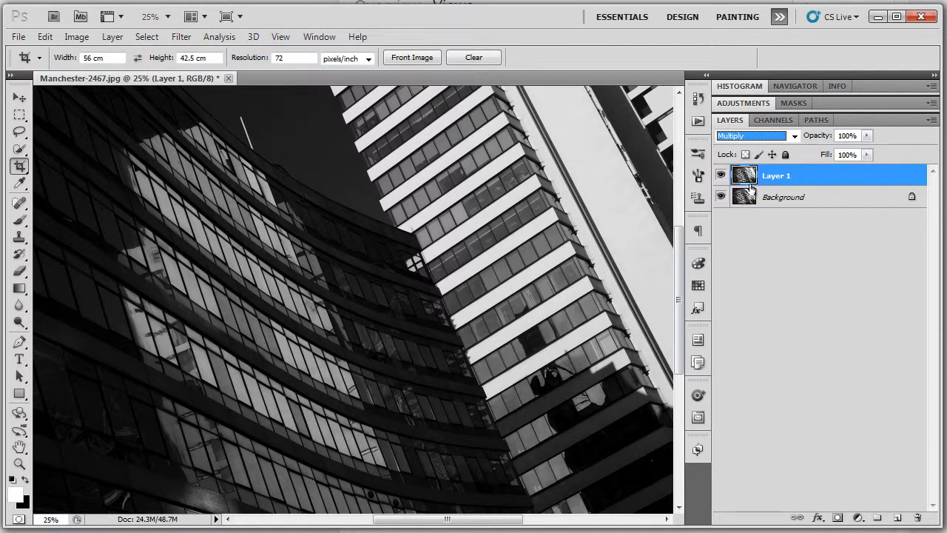
left_click(867, 137)
left_click_drag(868, 152, 848, 156)
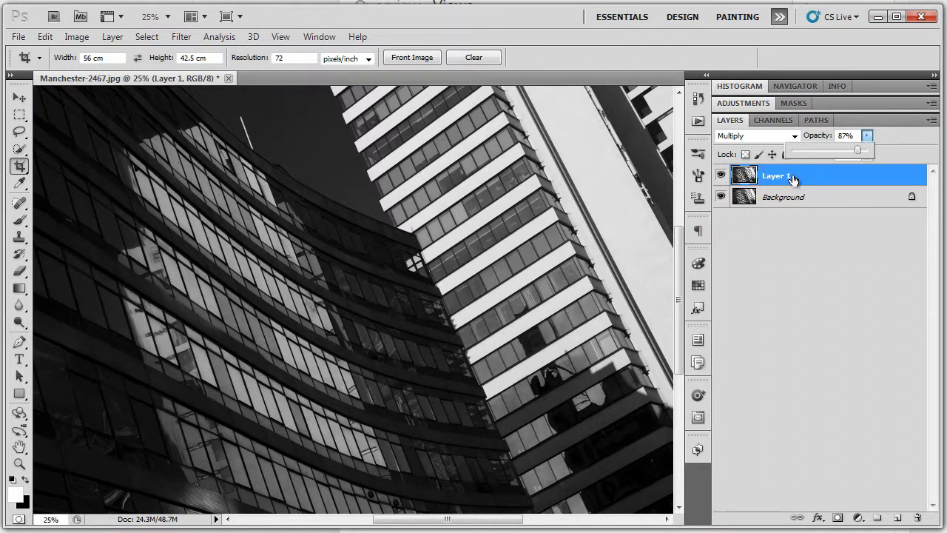
- Open Layer 1's Blending Options and keep its opacity at 87% with Multiply
left_click(112, 36)
mouse_move(130, 117)
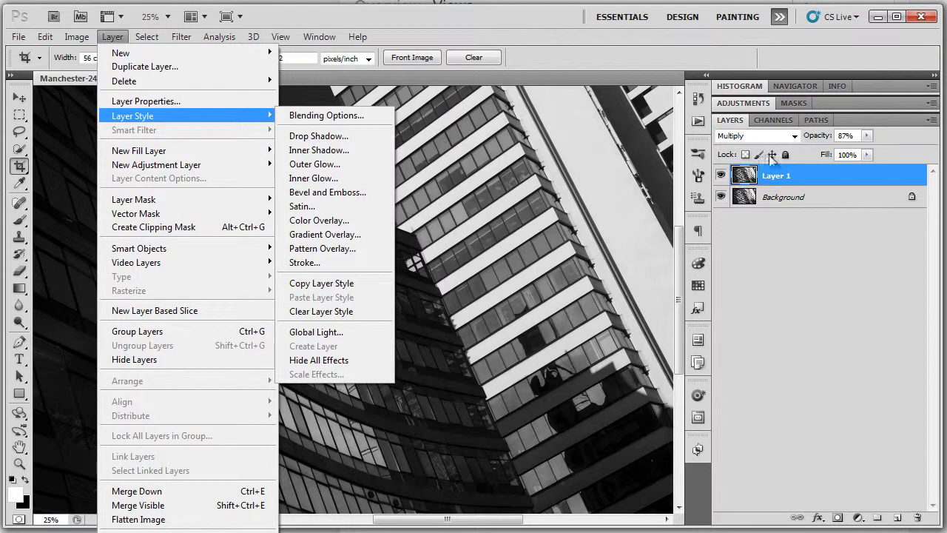
left_click(810, 176)
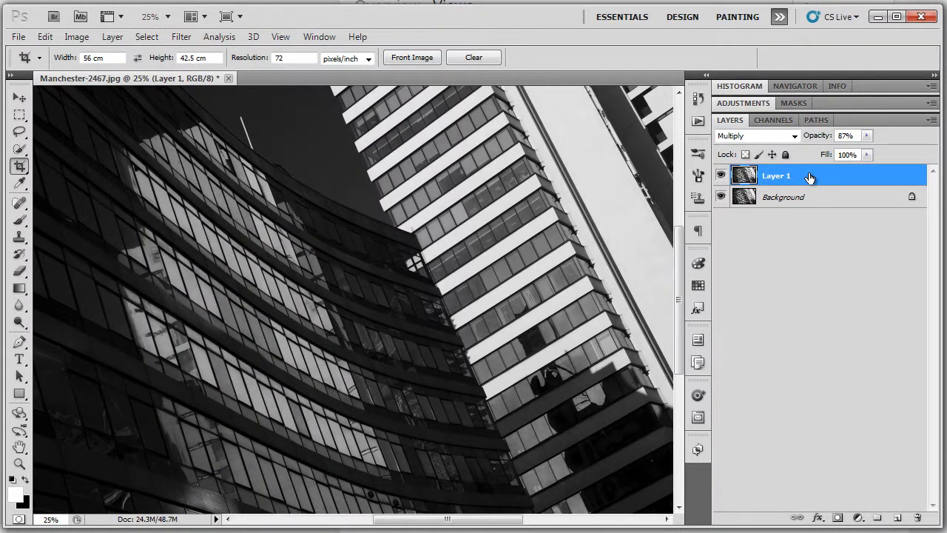
double_click(809, 176)
left_click_drag(658, 109, 683, 139)
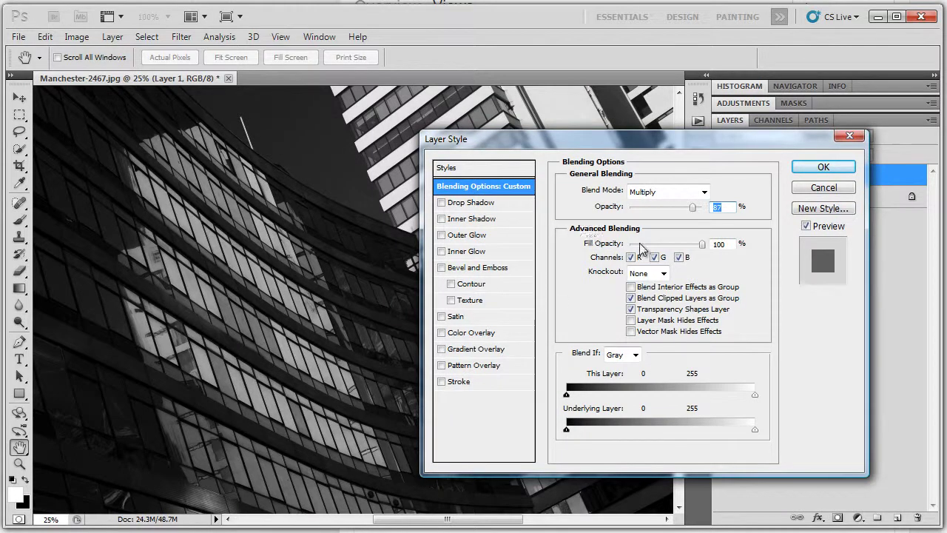
left_click_drag(625, 139, 440, 117)
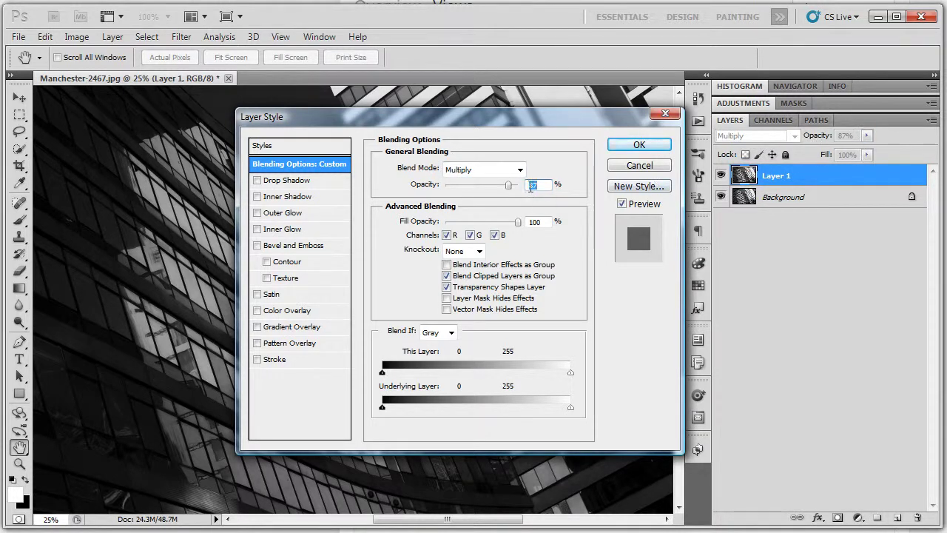
mouse_move(509, 185)
left_mouse_down()
mouse_move(463, 191)
mouse_move(503, 190)
mouse_move(469, 191)
mouse_move(495, 192)
left_mouse_up()
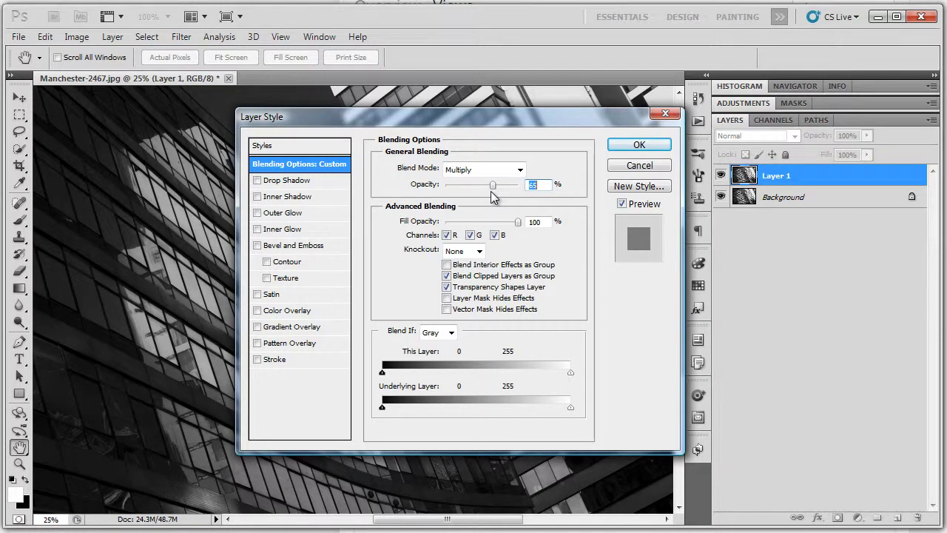
type("87")
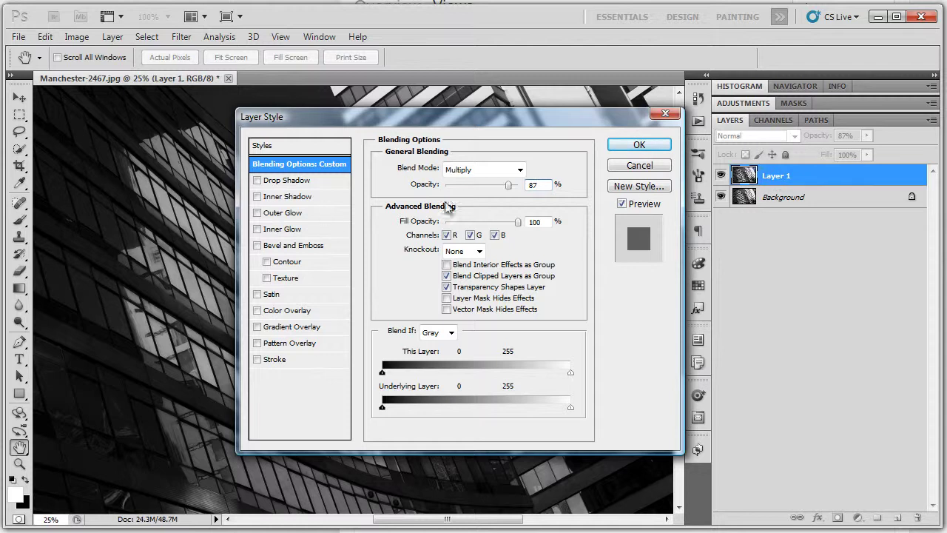
- In Blend If Gray, set This Layer's black slider to 2 and white slider to 157
left_click_drag(462, 125, 702, 114)
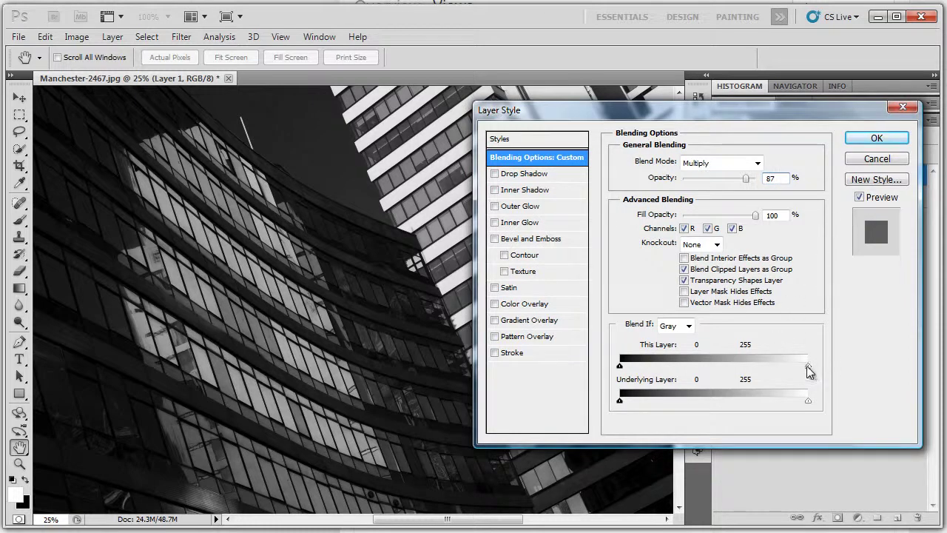
mouse_move(806, 365)
left_mouse_down()
mouse_move(729, 359)
mouse_move(818, 359)
left_mouse_up()
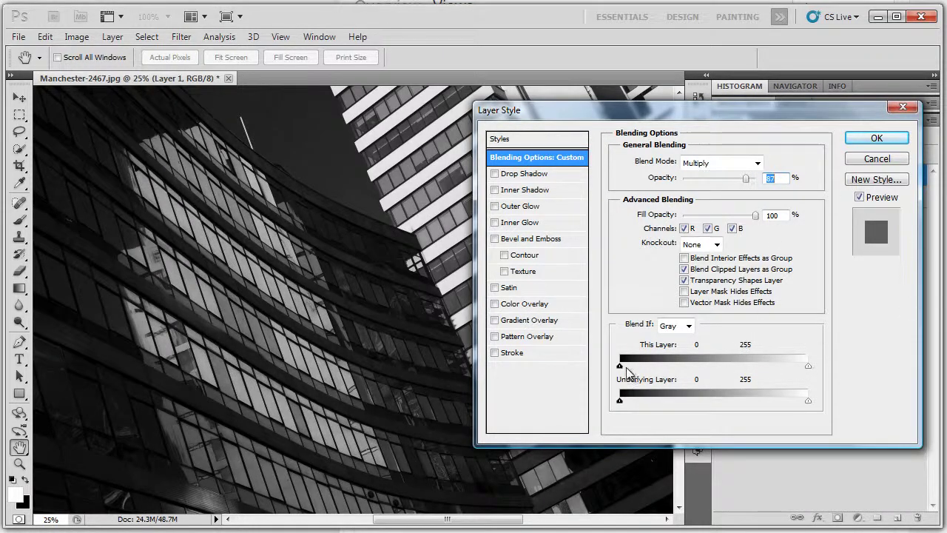
mouse_move(622, 368)
left_mouse_down()
mouse_move(669, 368)
mouse_move(622, 368)
left_mouse_up()
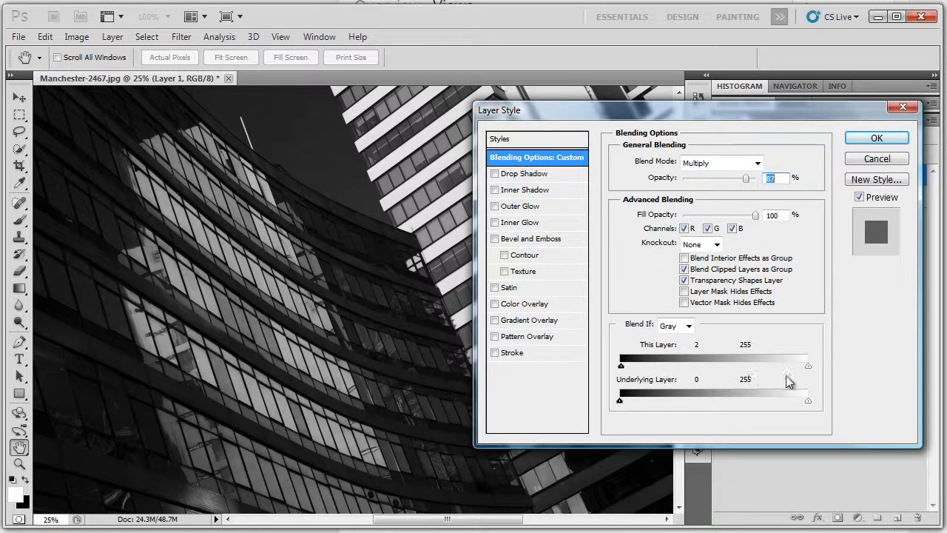
left_click_drag(806, 371, 736, 370)
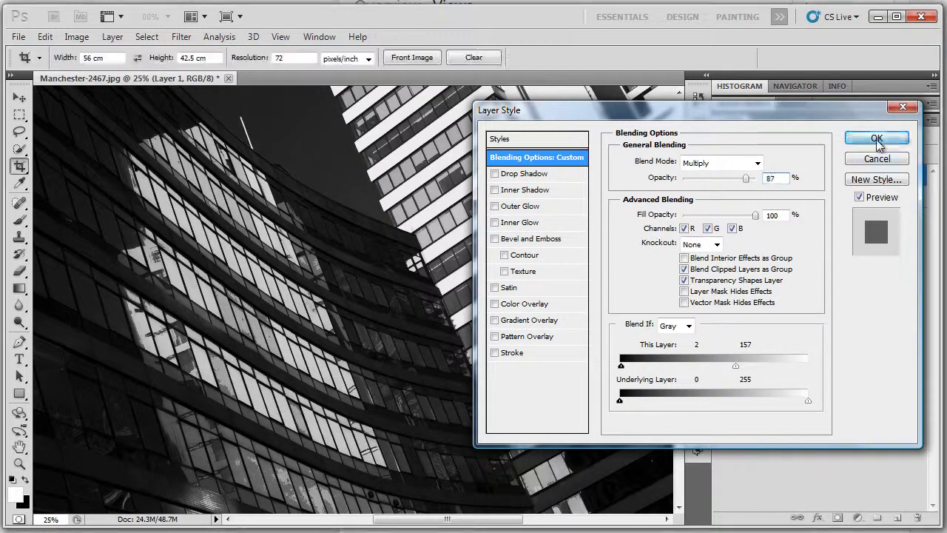
- Apply Blend If, hide the Background, then split This Layer's white slider to 90/255
left_click(877, 138)
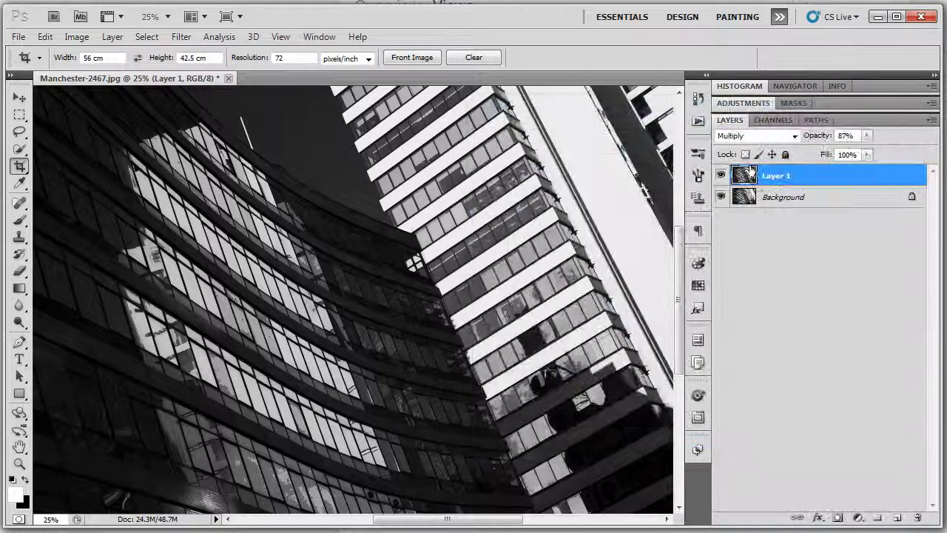
left_click(720, 197)
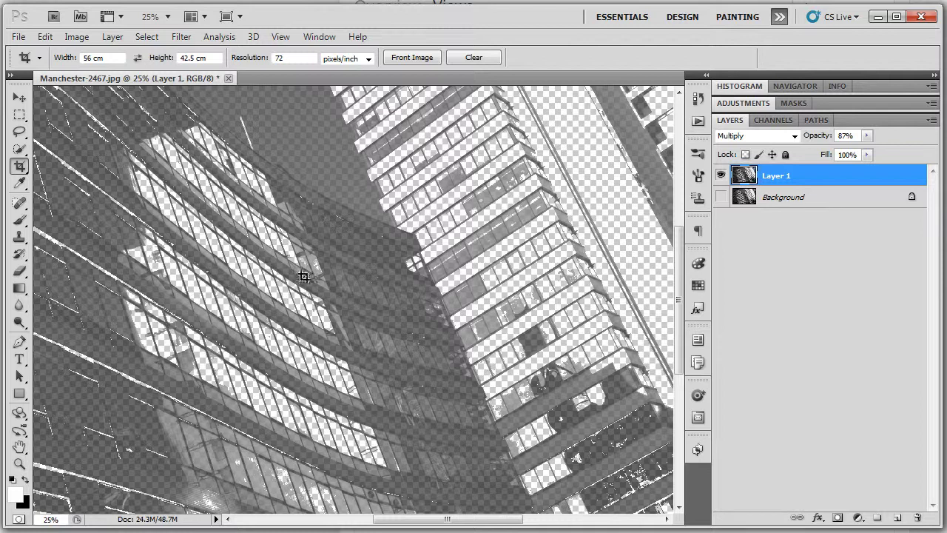
double_click(826, 178)
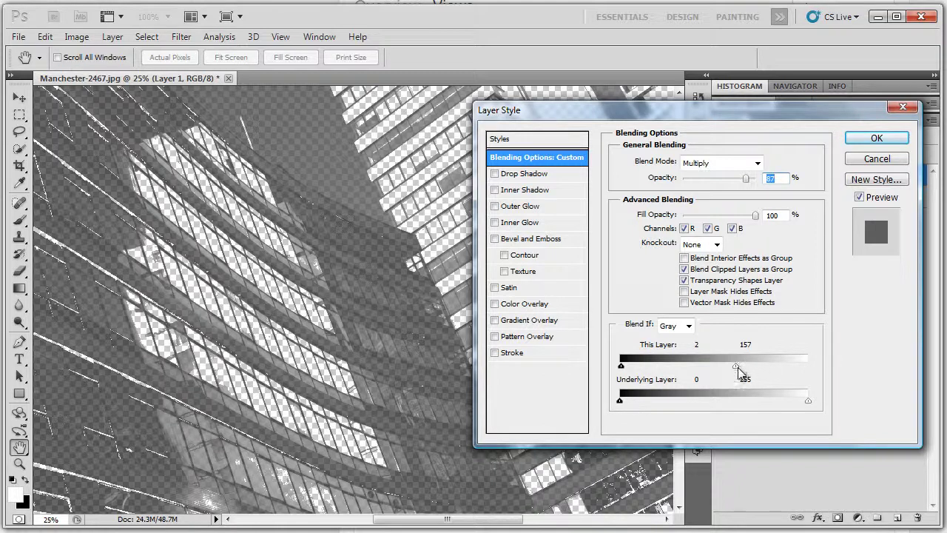
key("alt")
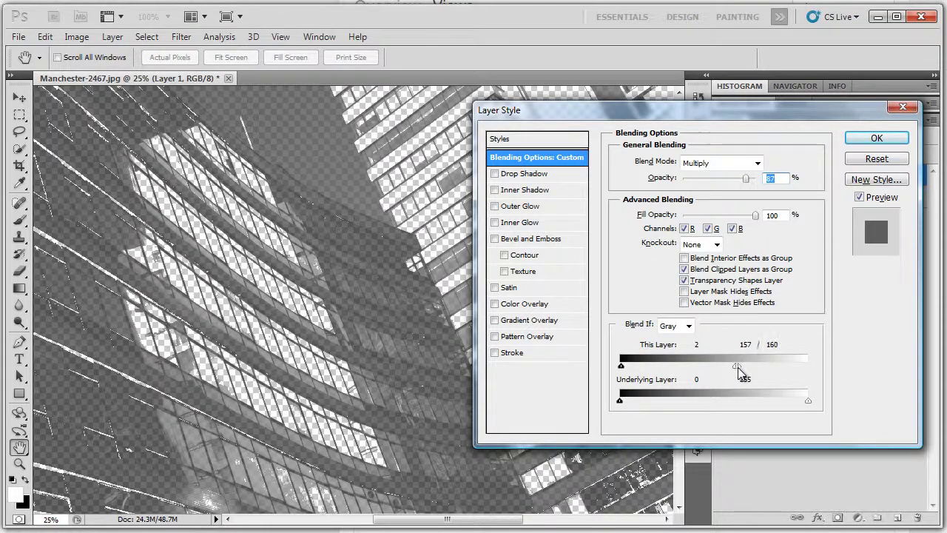
left_click_drag(737, 368, 810, 368)
left_click_drag(737, 373, 690, 373)
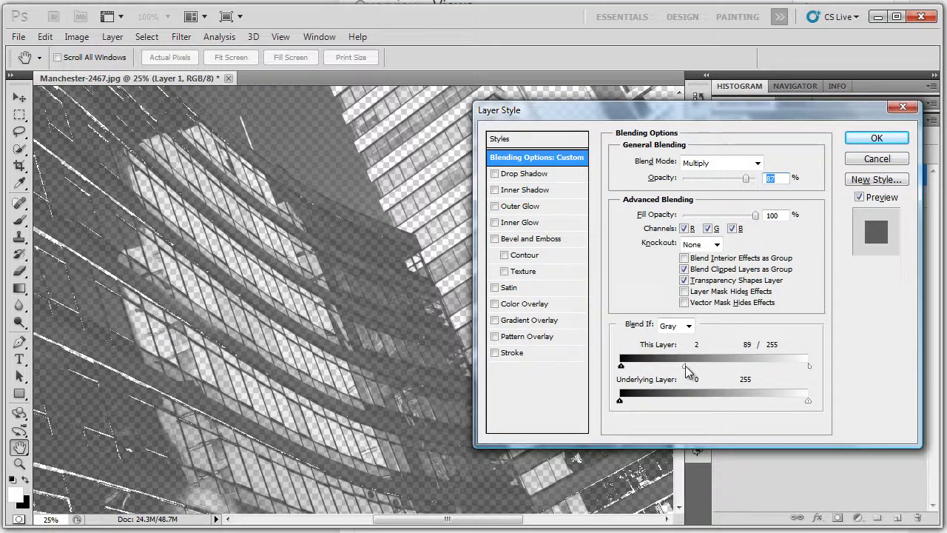
left_click_drag(771, 115, 520, 122)
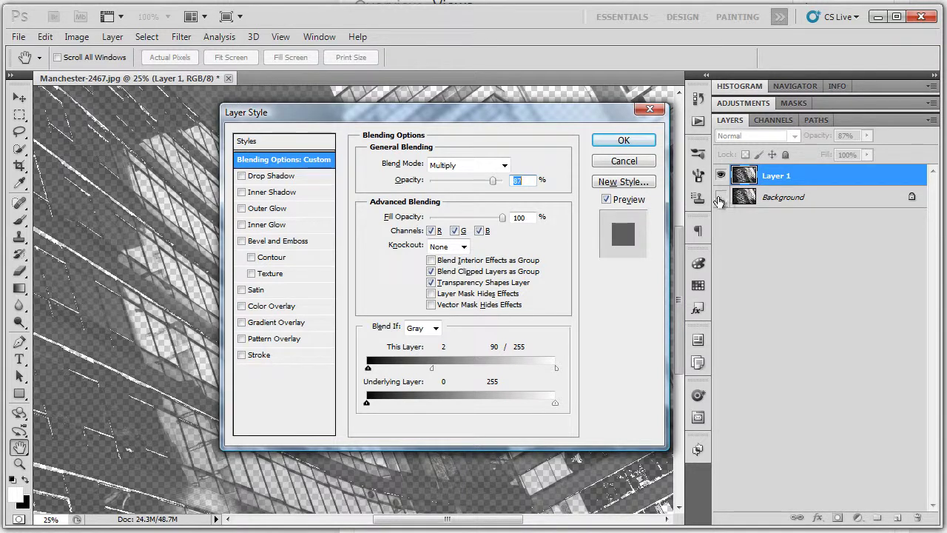
- Apply the Blend If changes, show the Background again, and toggle Layer 1 to compare
left_click(601, 140)
key("c")
left_click(721, 197)
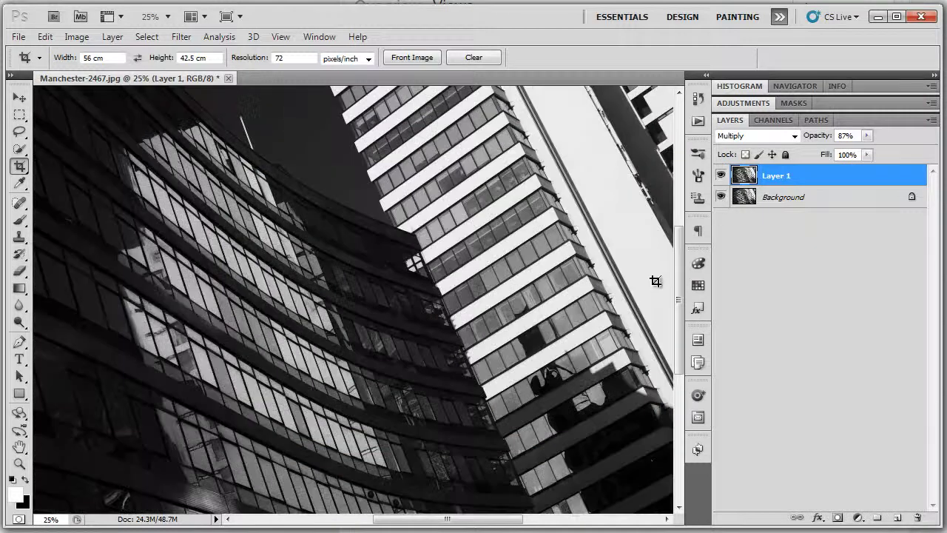
left_click(720, 180)
left_click(719, 179)
left_click(719, 180)
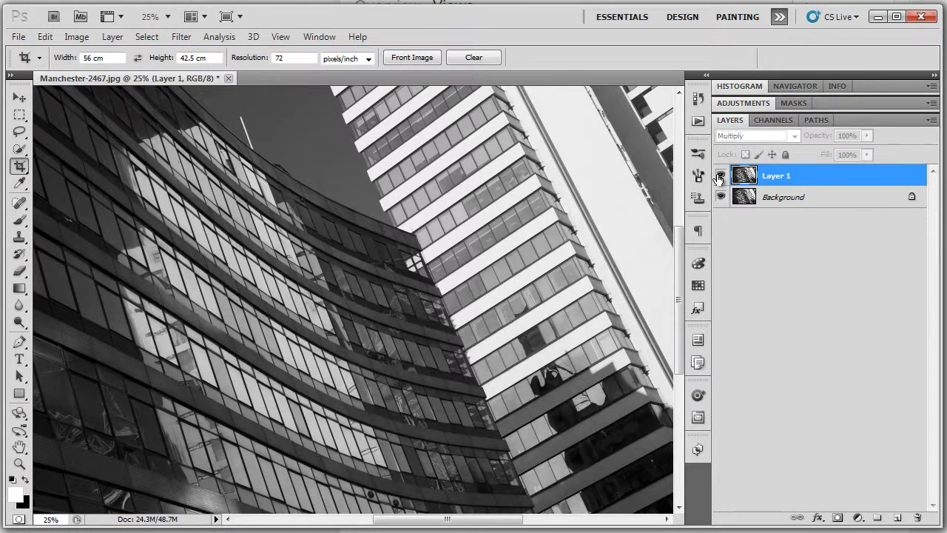
left_click(720, 179)
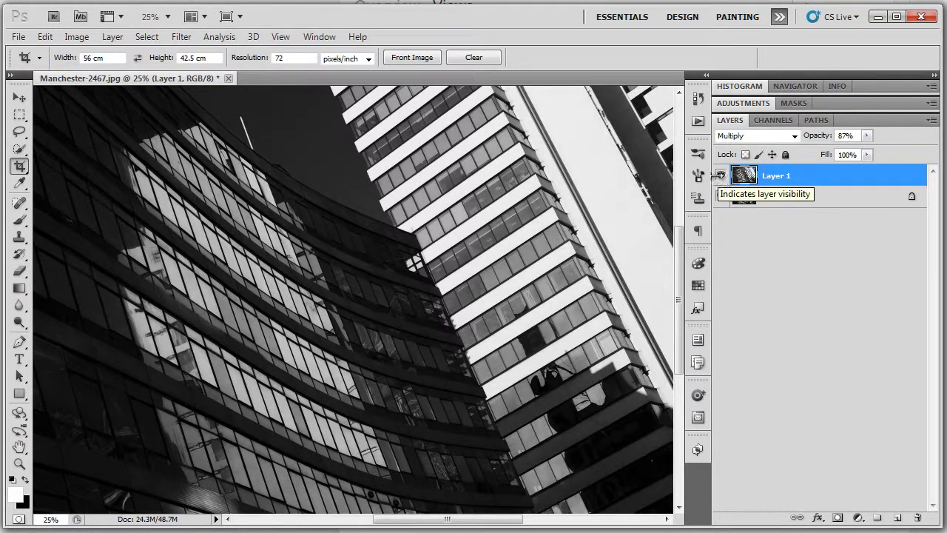
- Reset This Layer's white slider to 255 and split the black slider into a gradual fade
double_click(808, 179)
left_click_drag(555, 115, 756, 106)
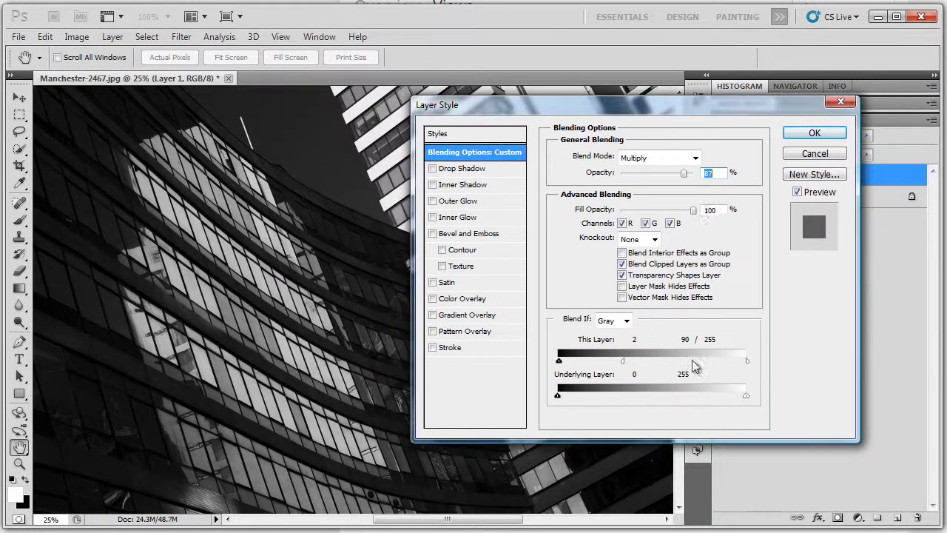
left_click_drag(627, 365, 748, 362)
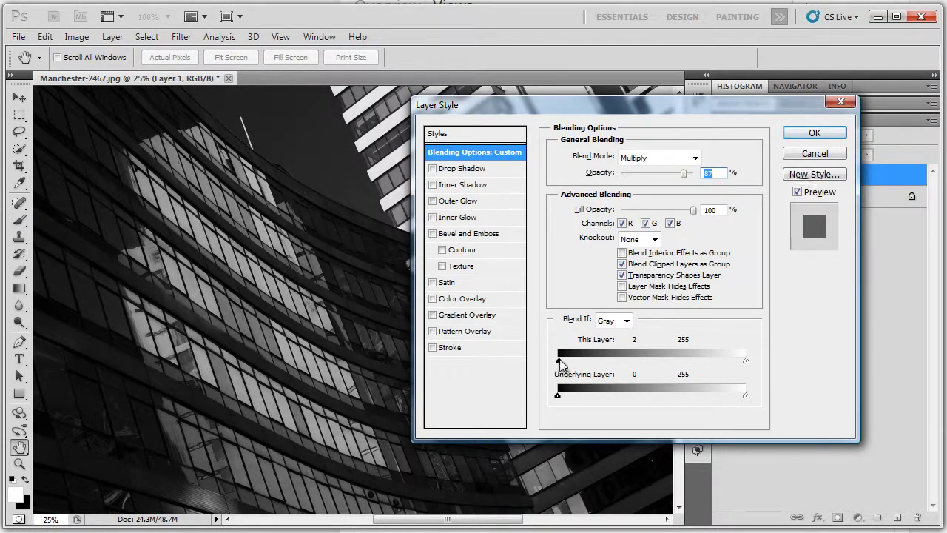
key("alt")
left_click_drag(559, 363, 685, 377)
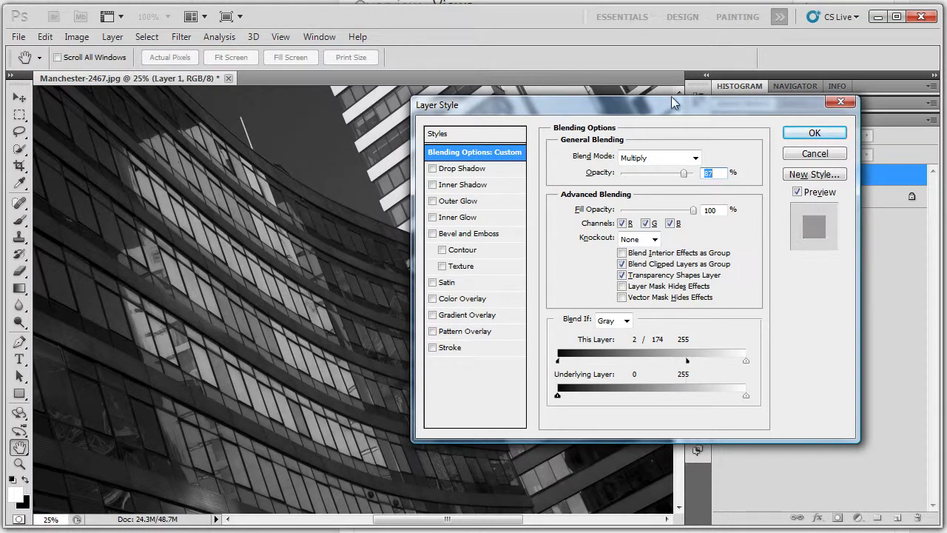
- Compare with Preview toggled, set the dark-tone fade to 2/101, and apply it
left_click_drag(672, 98, 791, 41)
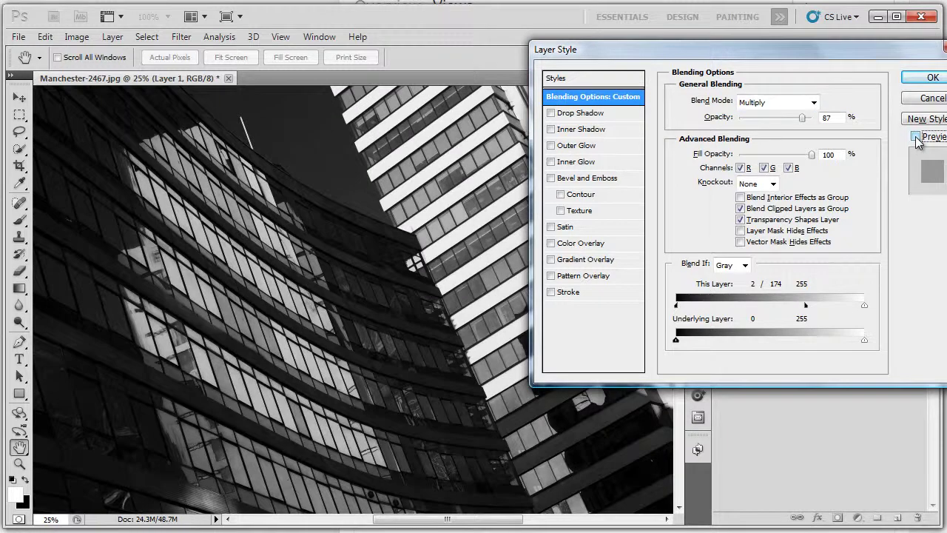
left_click(915, 138)
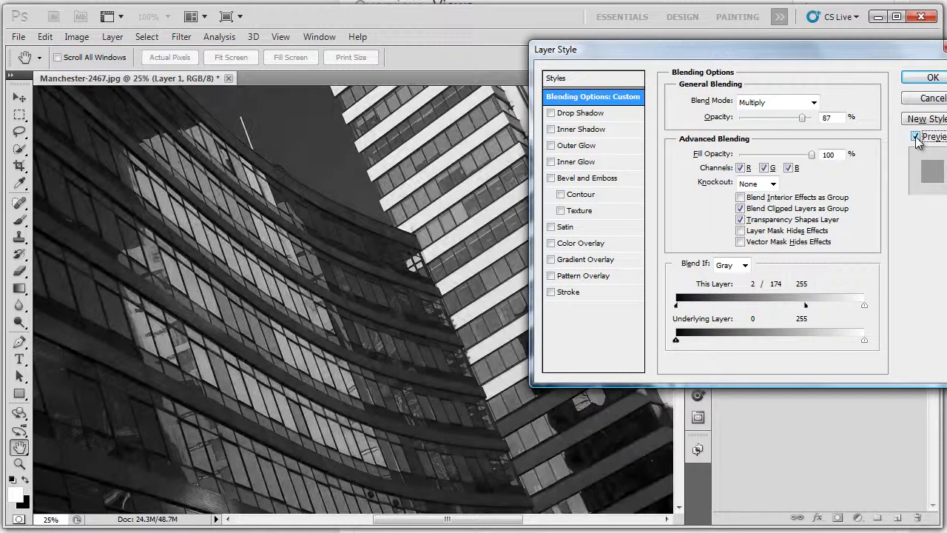
left_click(916, 138)
left_click(915, 138)
left_click(915, 137)
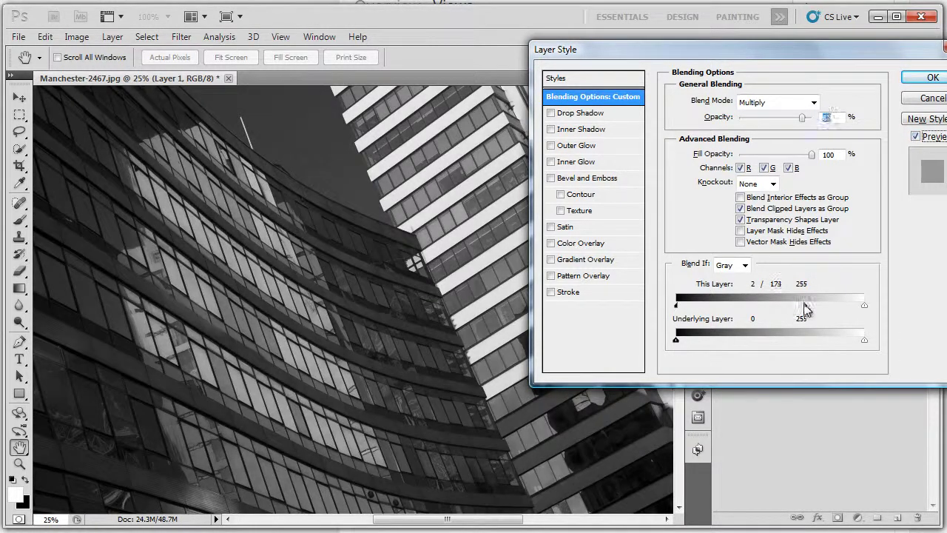
left_click_drag(806, 305, 749, 308)
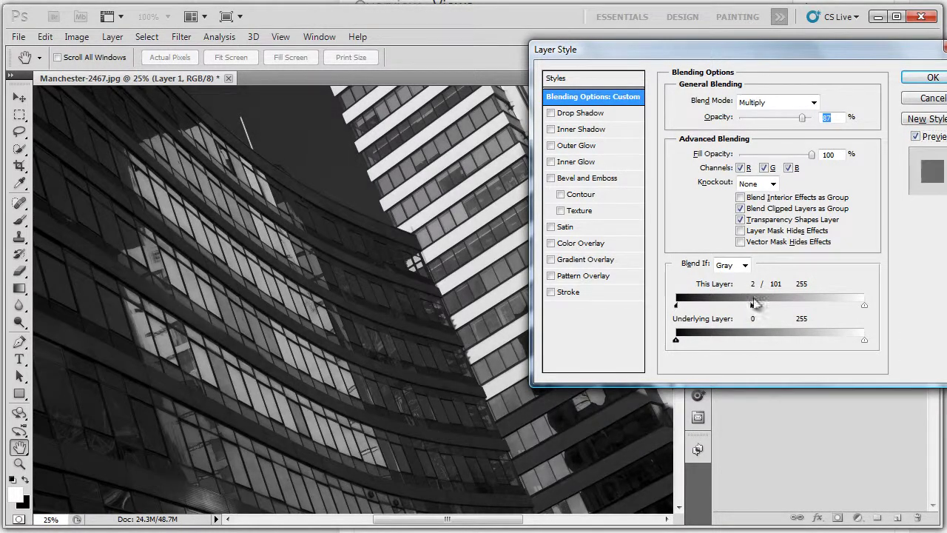
left_click(933, 79)
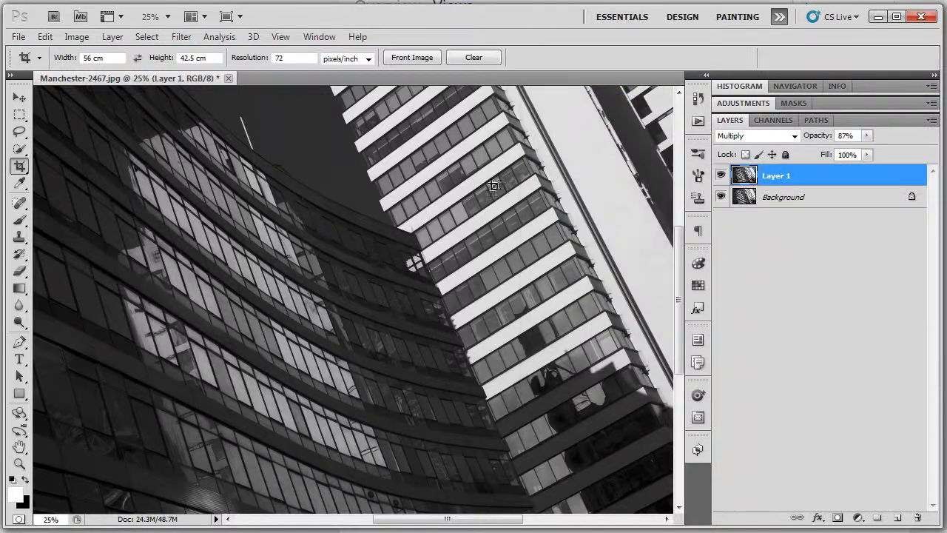
left_click(720, 199)
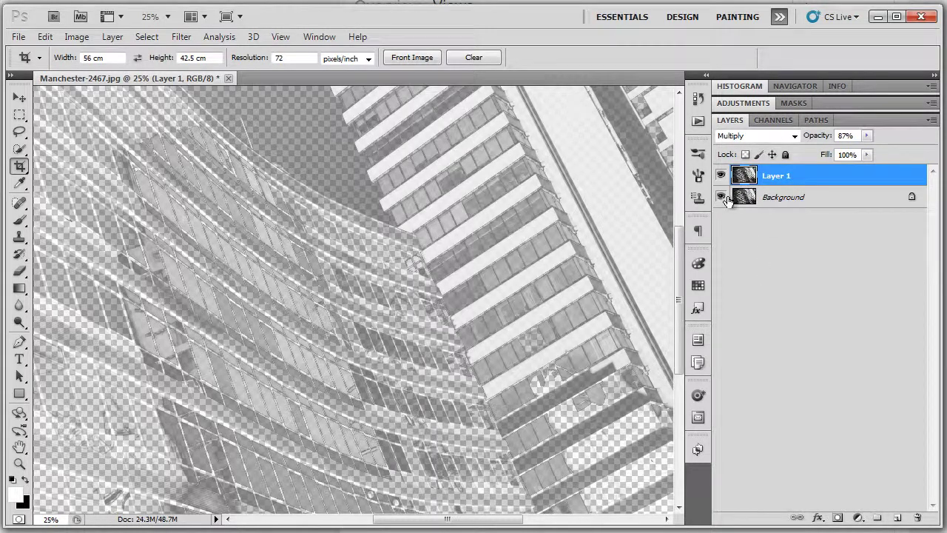
left_click(722, 197)
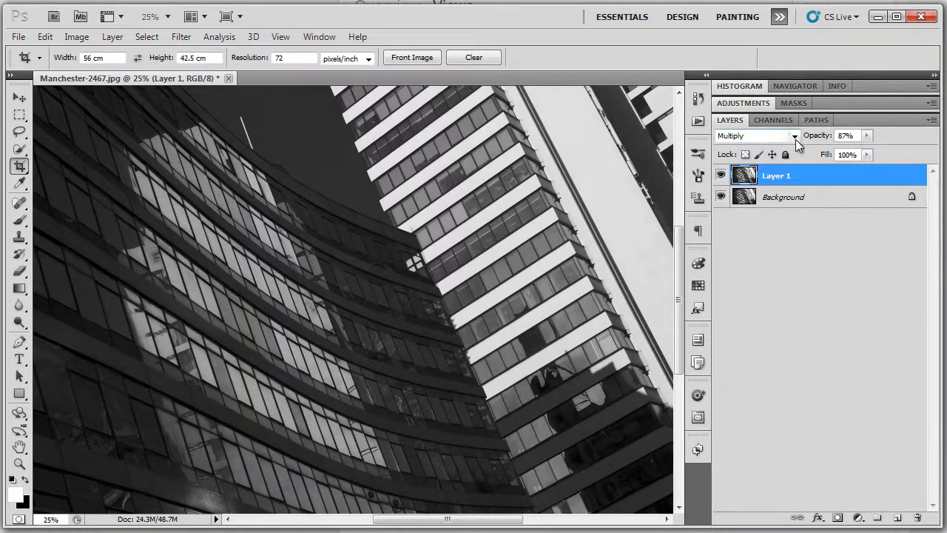
- Switch Layer 1 to Hard Light and toggle the Background's visibility to check the result
left_click(795, 136)
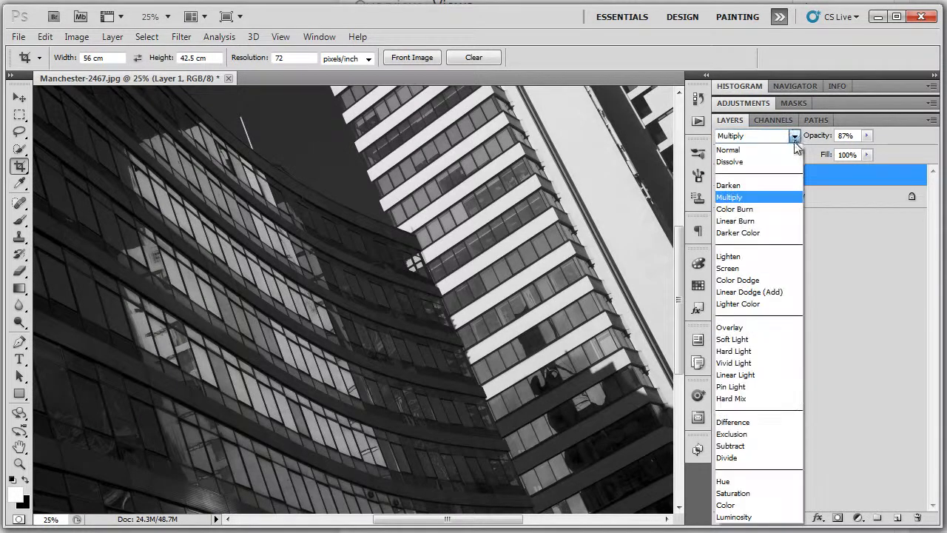
left_click(758, 351)
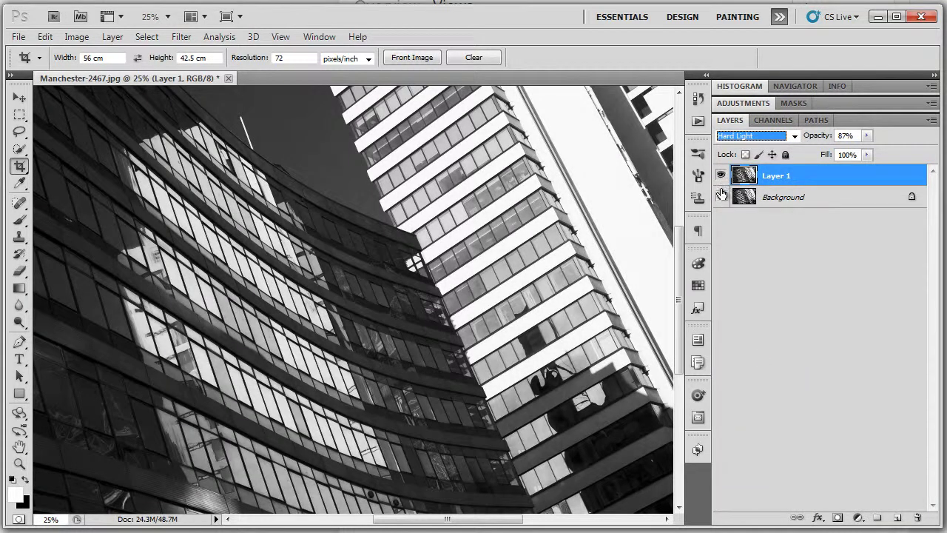
left_click(721, 198)
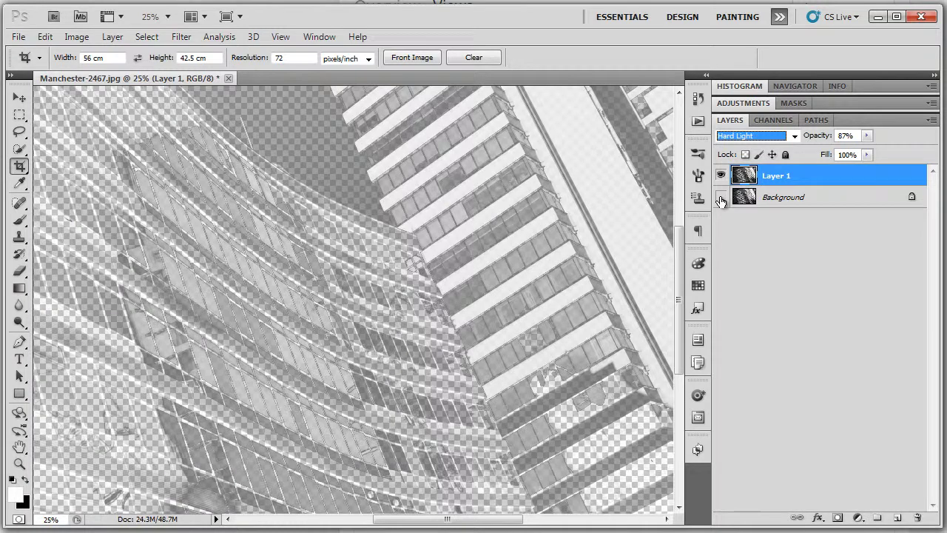
left_click(721, 199)
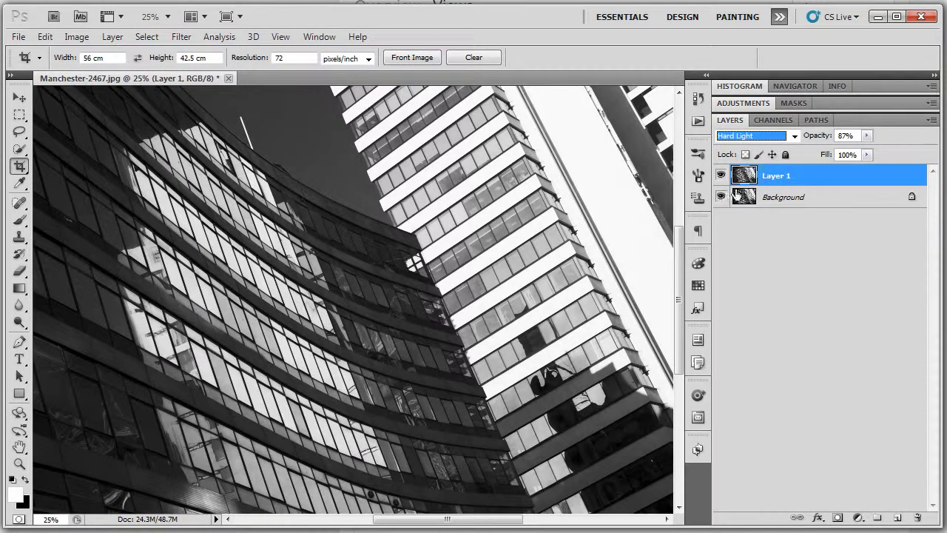
- Widen Layer 1's split black Blend If slider to 2/136 and apply it
double_click(805, 176)
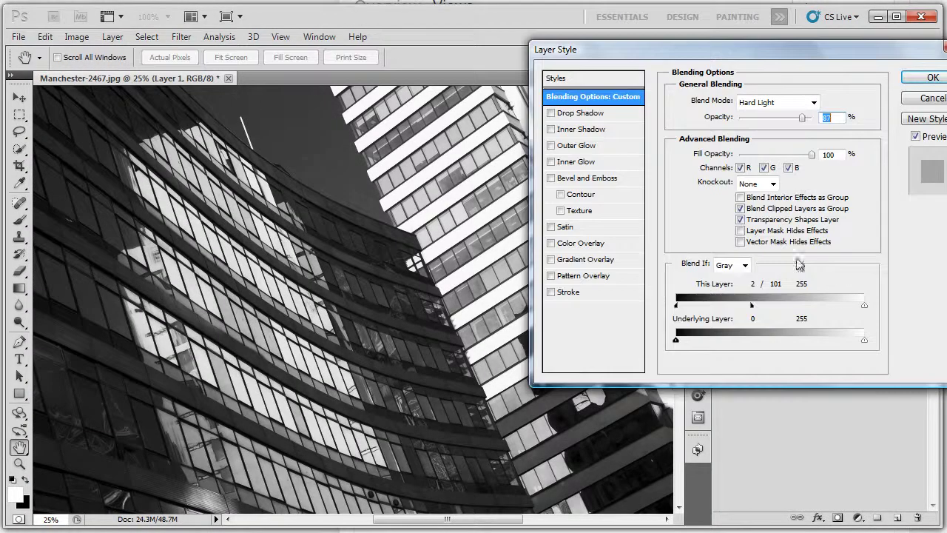
left_click_drag(753, 311, 775, 315)
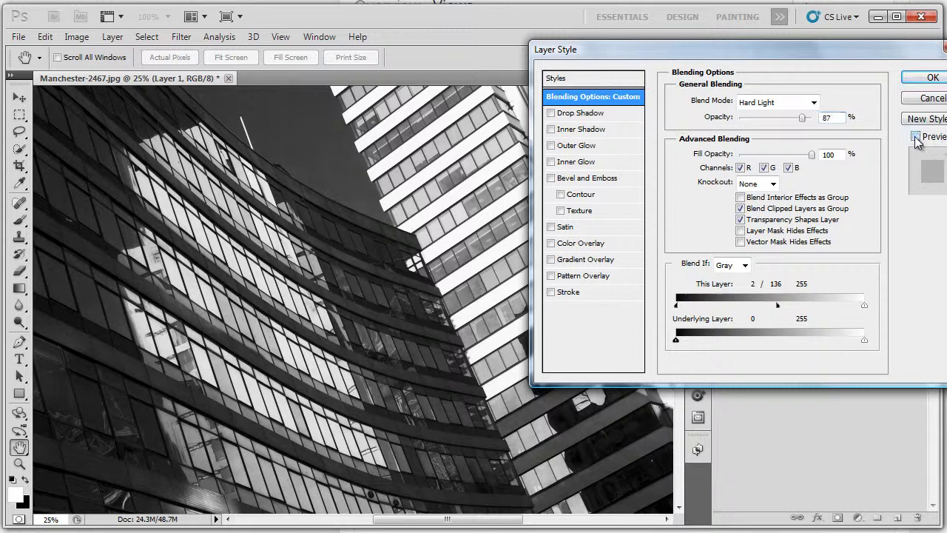
left_click(931, 78)
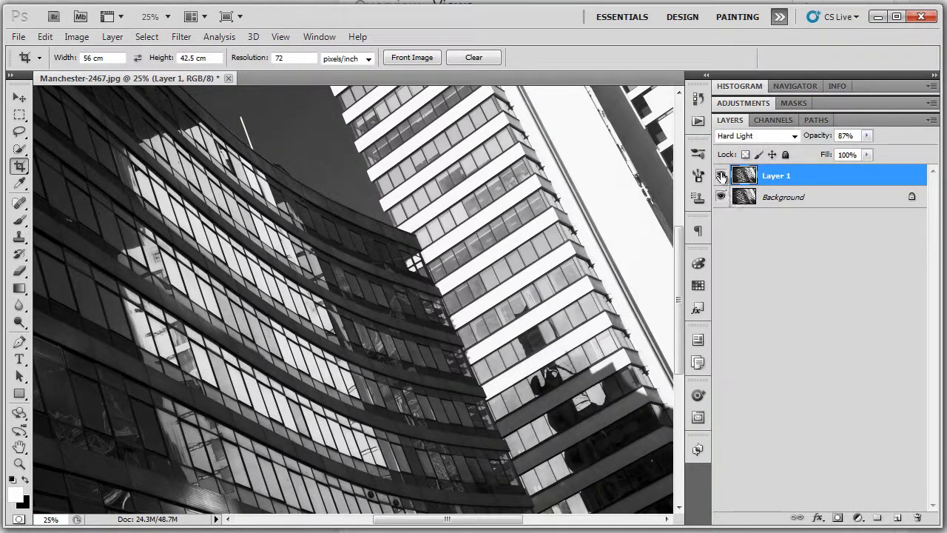
left_click(722, 176)
left_click(722, 176)
left_click(721, 176)
left_click(721, 176)
left_click(112, 36)
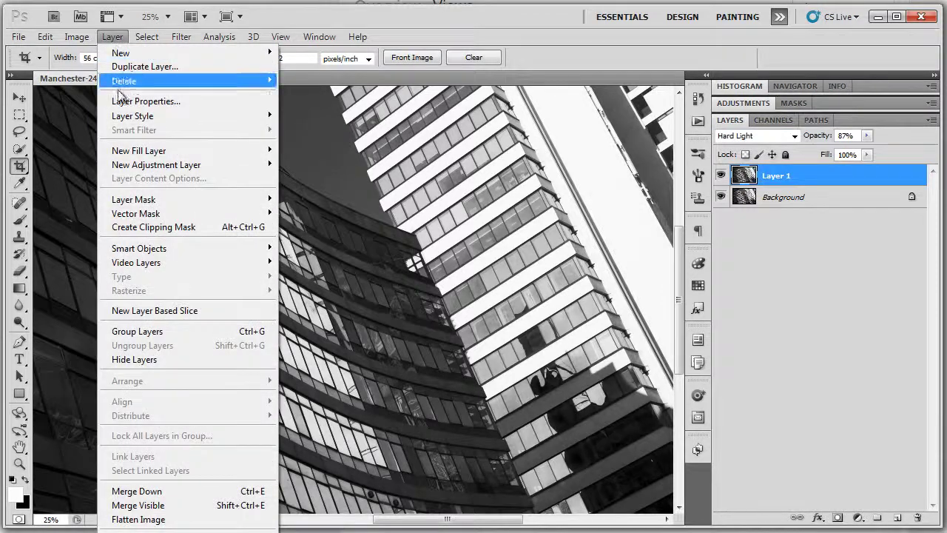
mouse_move(119, 115)
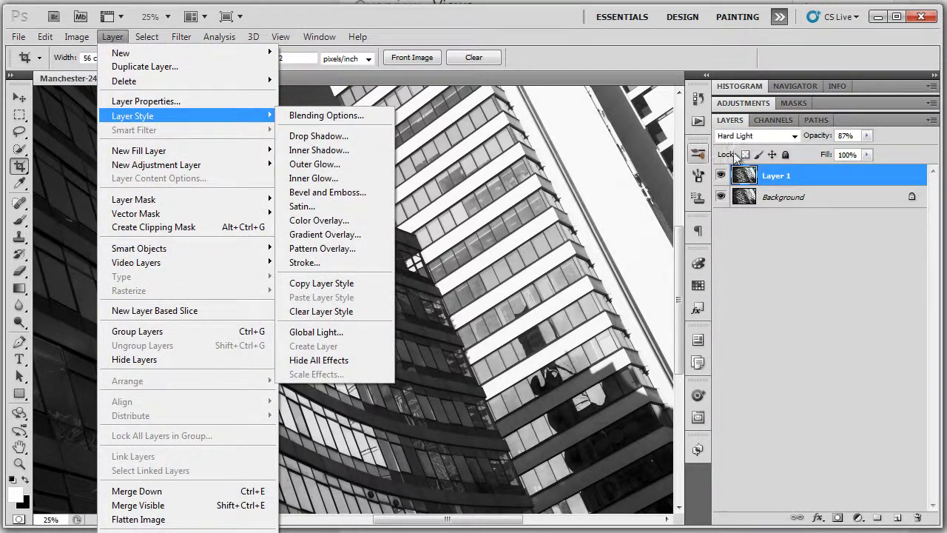
left_click(822, 178)
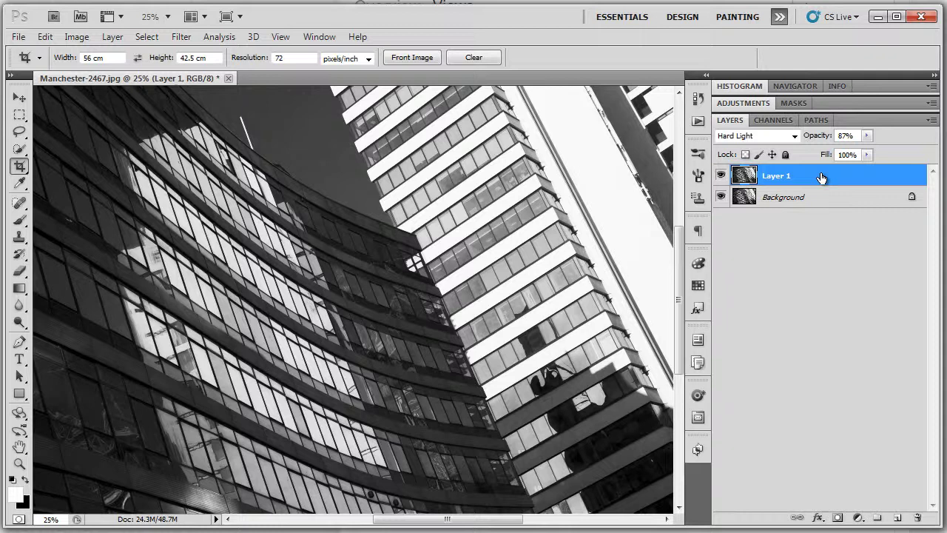
- Set This Layer's Blend If black slider to 77/86 and the white slider to 236
double_click(821, 177)
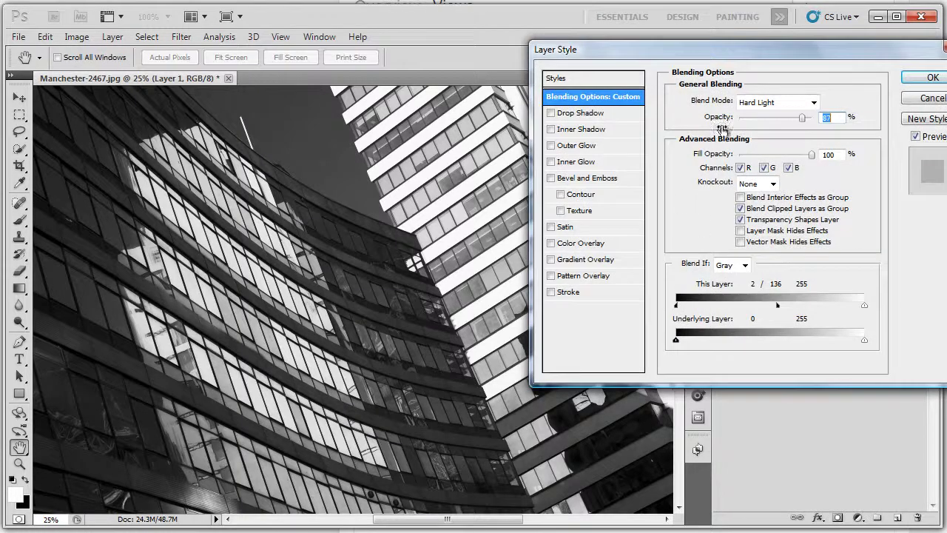
left_click_drag(739, 56, 669, 74)
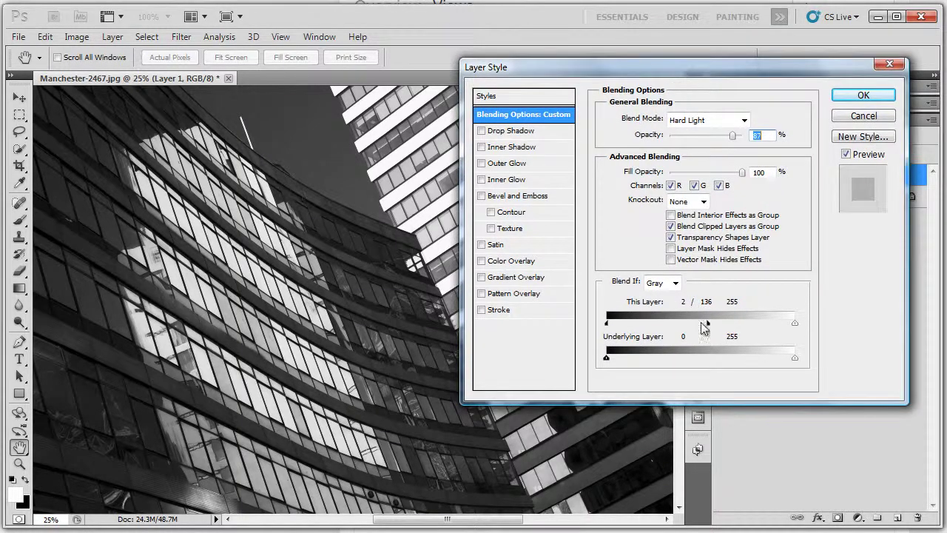
left_click_drag(607, 324, 672, 326)
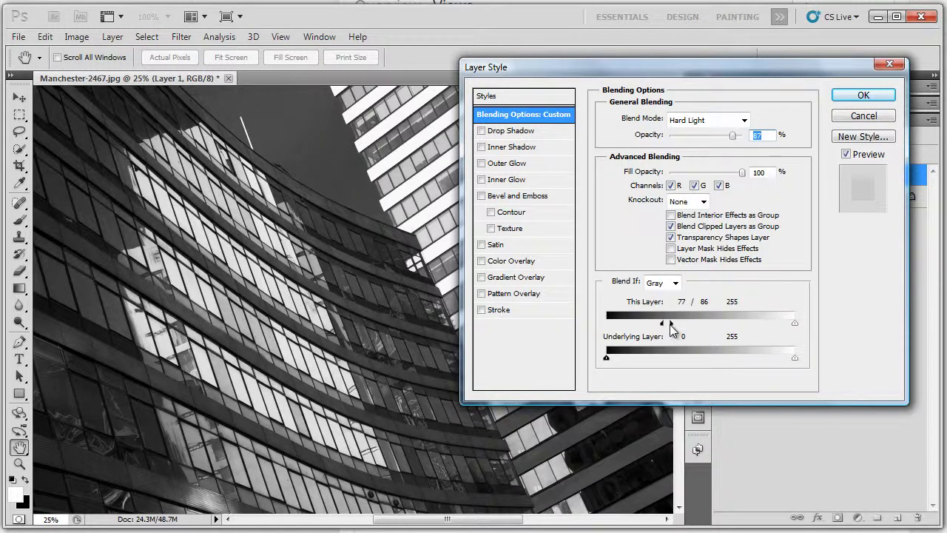
mouse_move(791, 329)
left_mouse_down()
mouse_move(799, 329)
mouse_move(773, 326)
left_mouse_up()
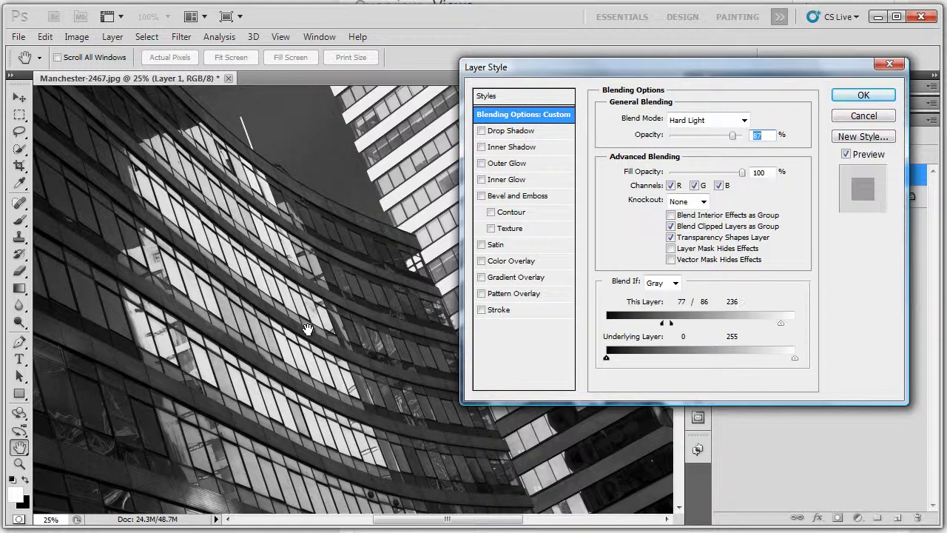
- Apply the 77/86–236 Blend If range to Layer 1, keeping Hard Light at 87%
left_click(864, 95)
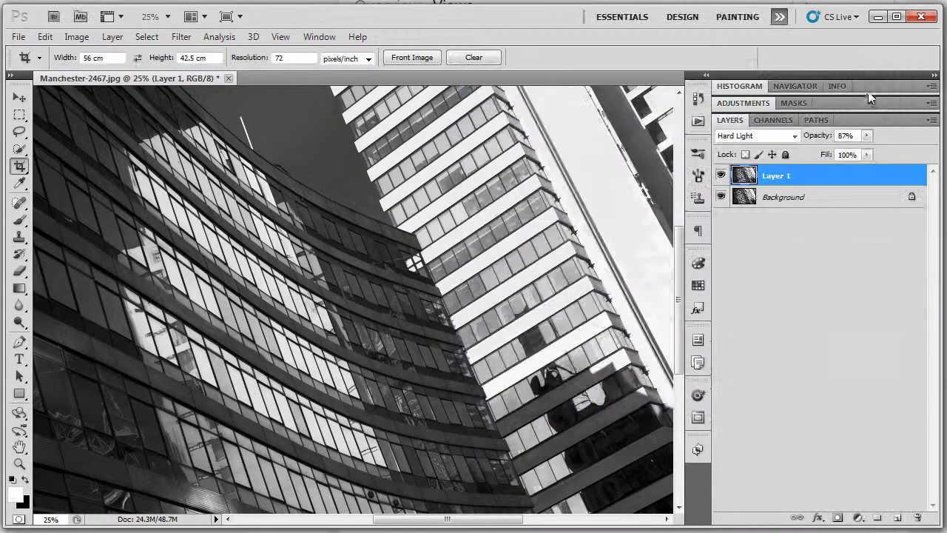